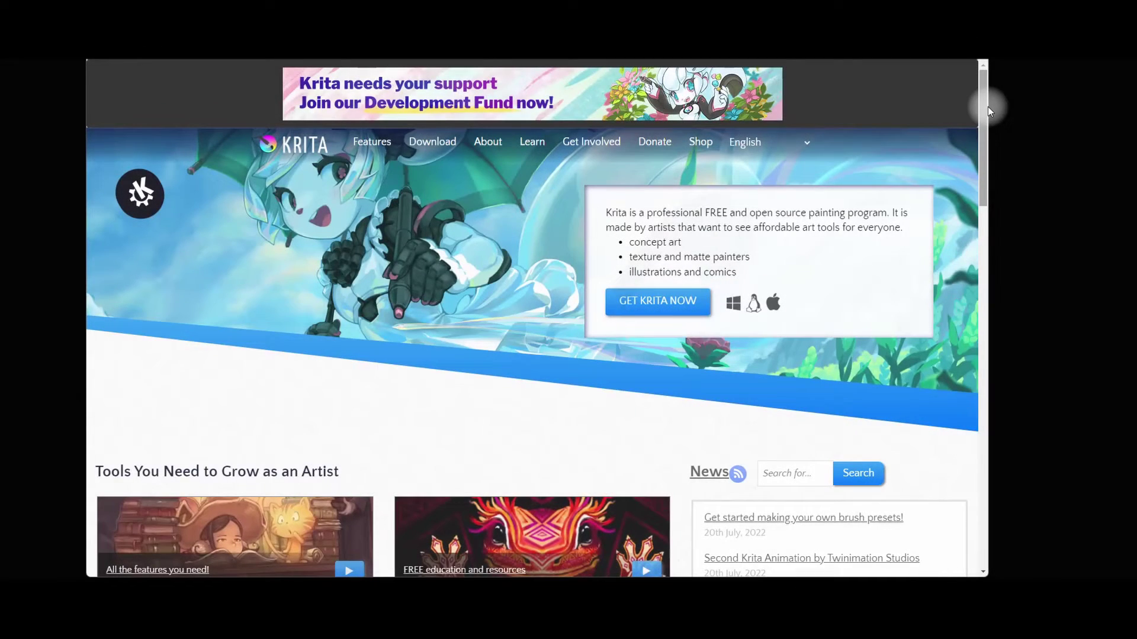
Go to the Krita download page and expand its System Requirements section
click(639, 304)
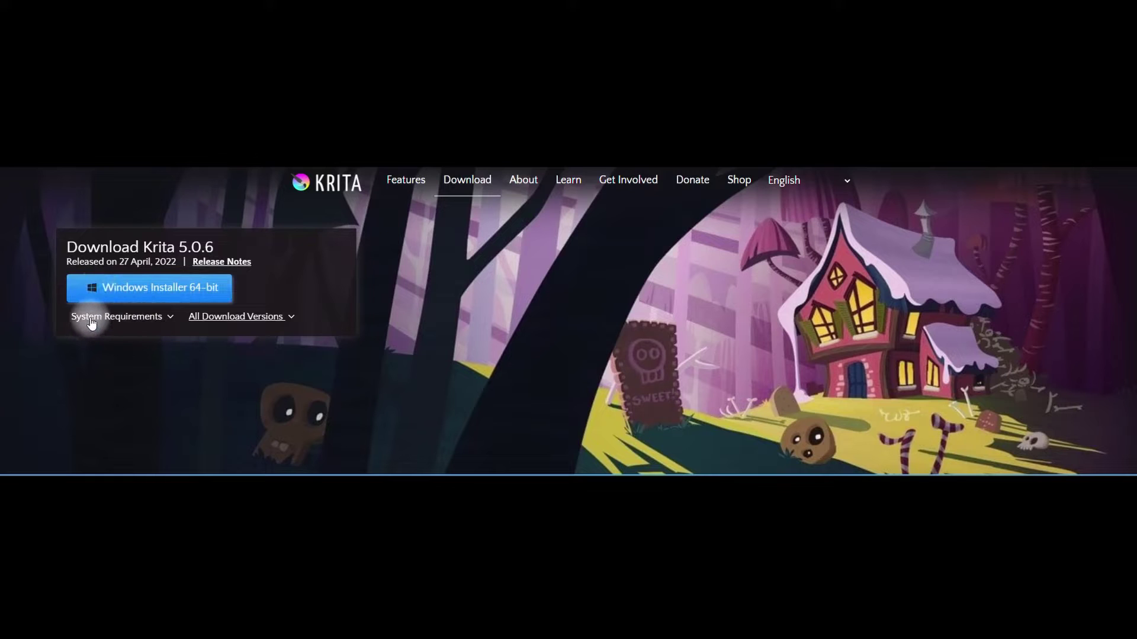
click(171, 318)
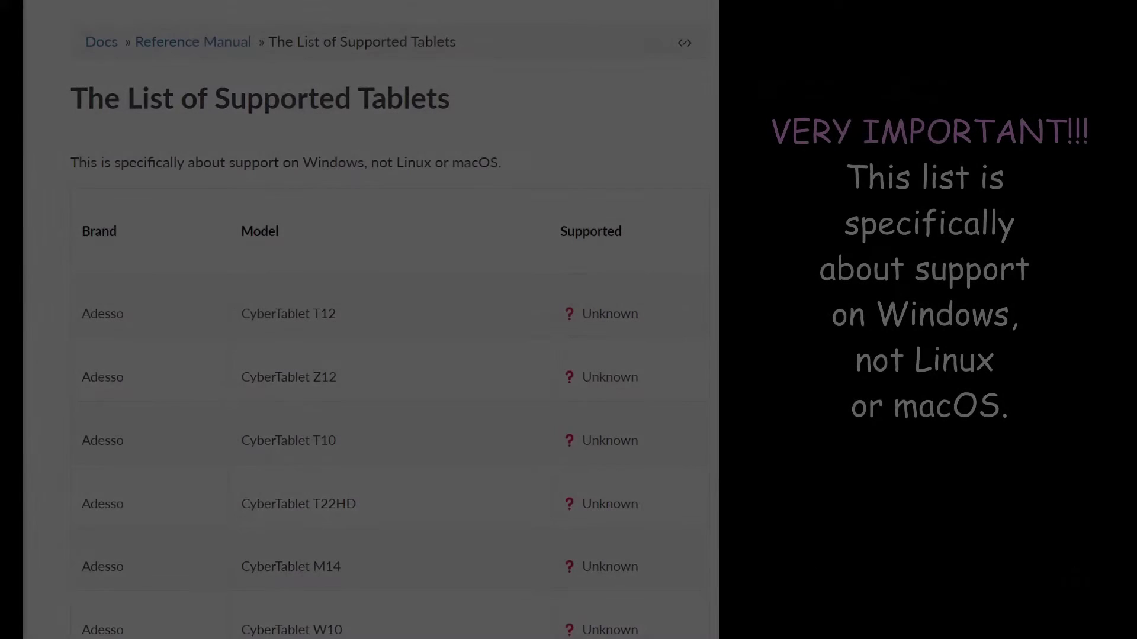
Scroll the supported tablets list past Adesso and Huion down to the supported Wacom models
scroll(390, 326, down, 8)
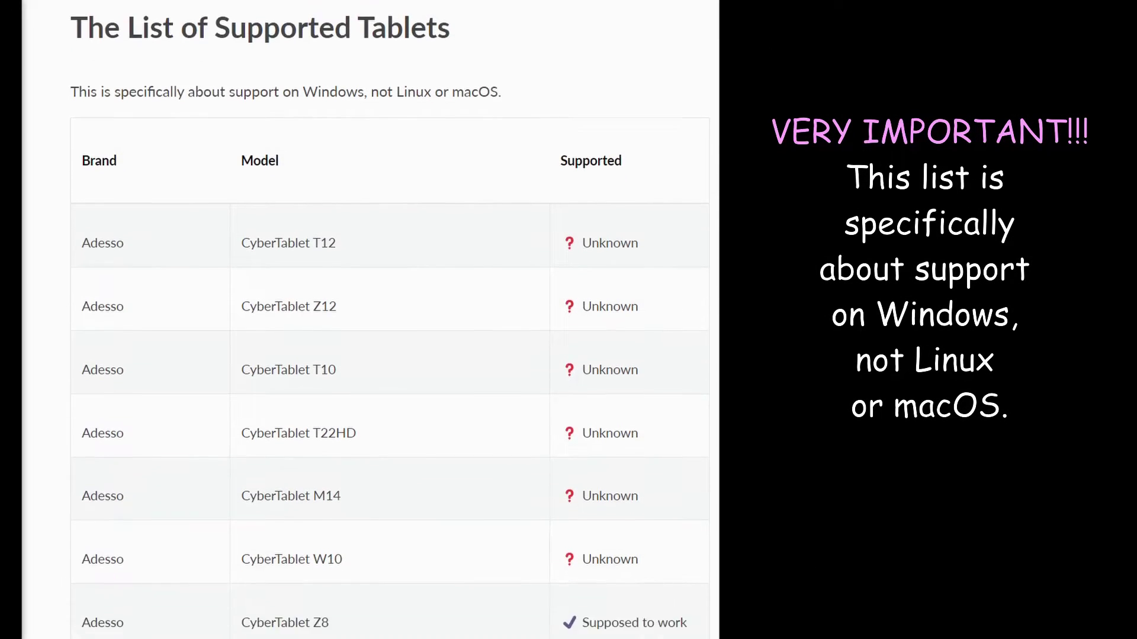
scroll(390, 320, down, 9)
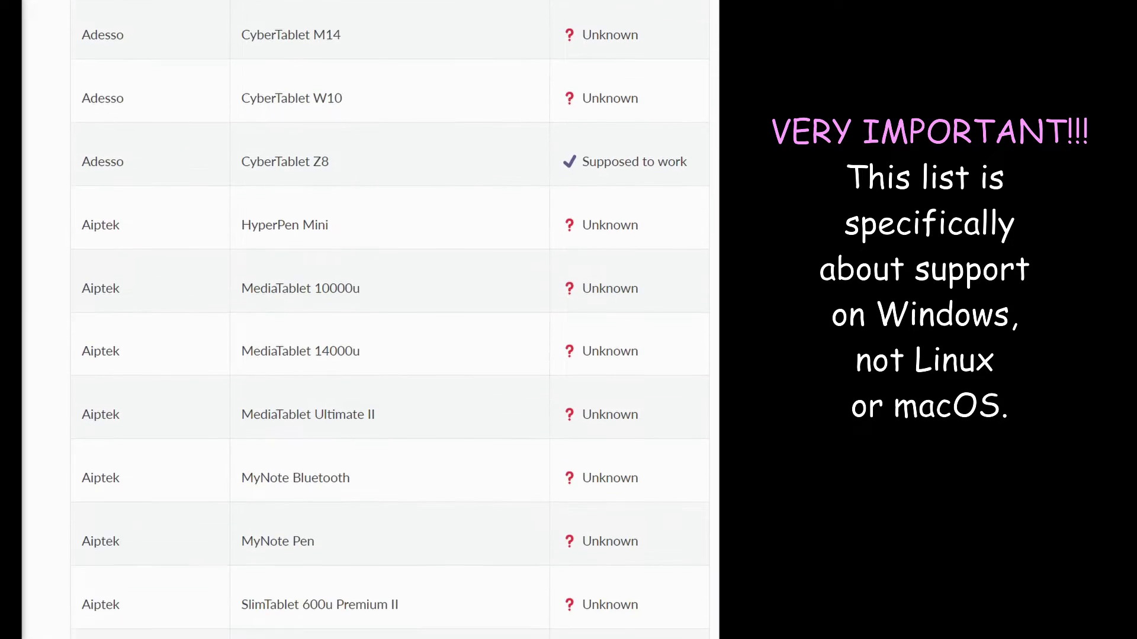
scroll(390, 320, down, 15)
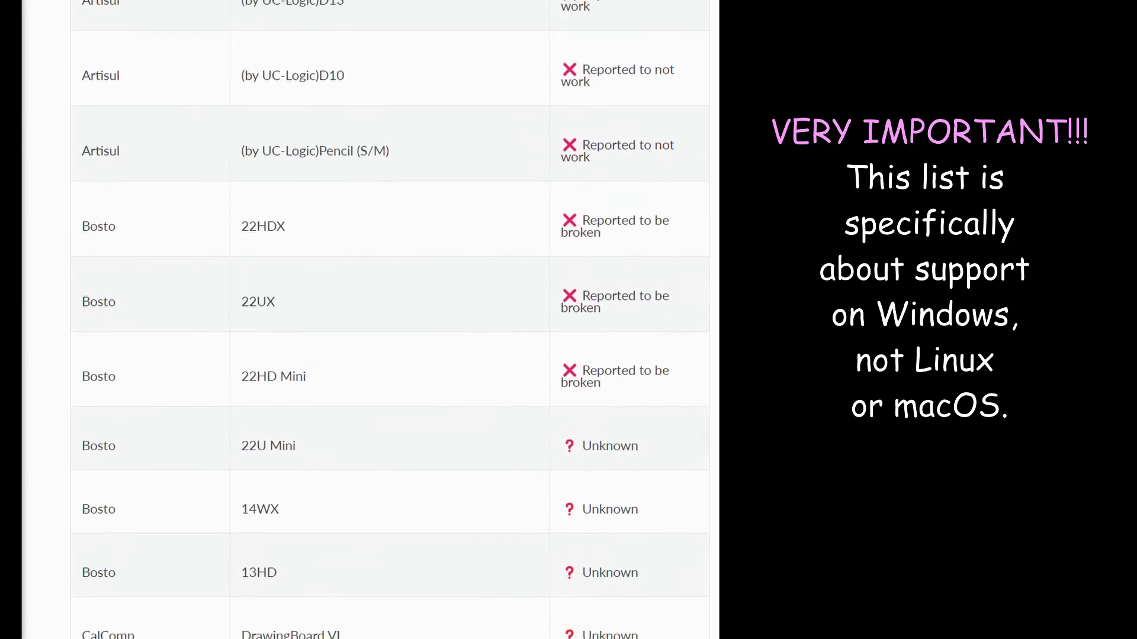
scroll(389, 320, down, 4)
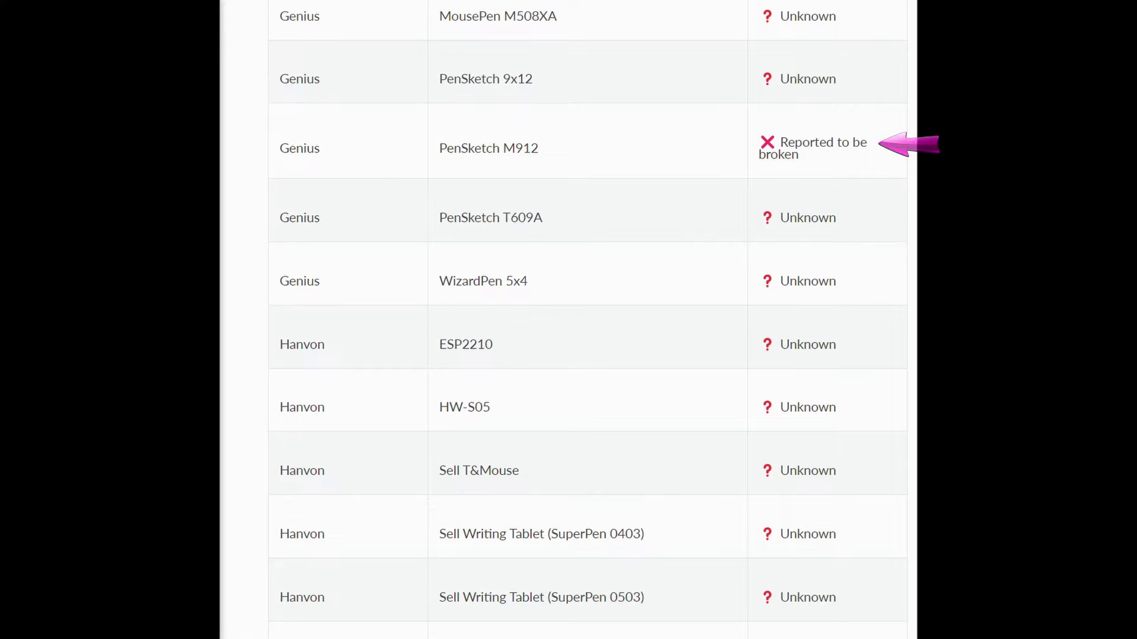
scroll(586, 320, down, 10)
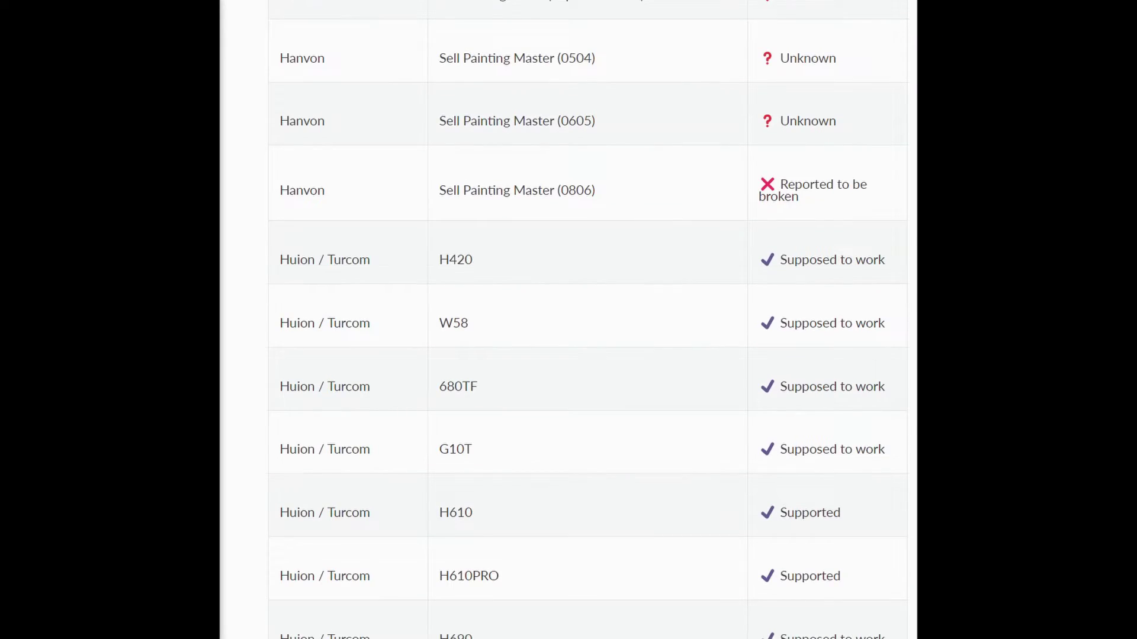
scroll(586, 320, down, 1)
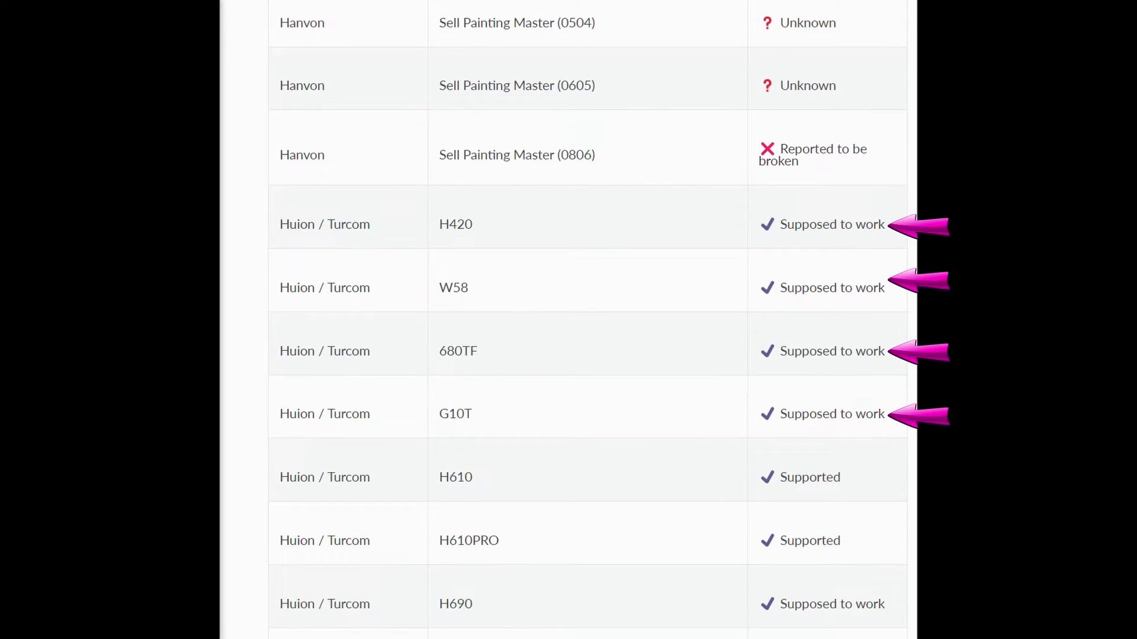
scroll(586, 320, down, 15)
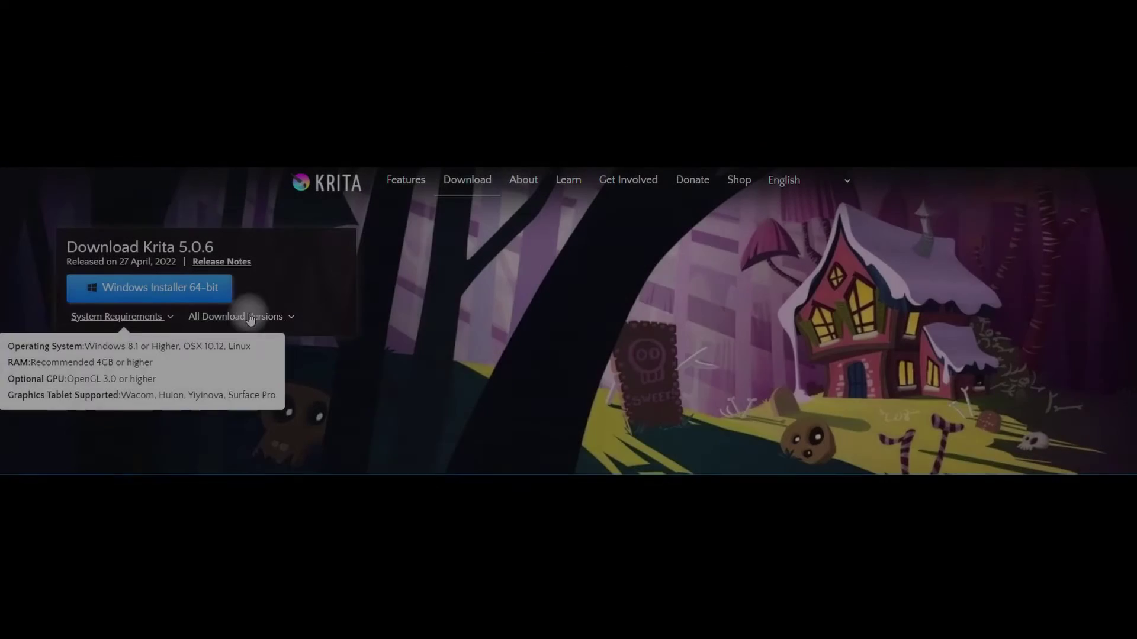
Collapse System Requirements and expand All Download Versions for Windows, macOS and Linux
click(171, 320)
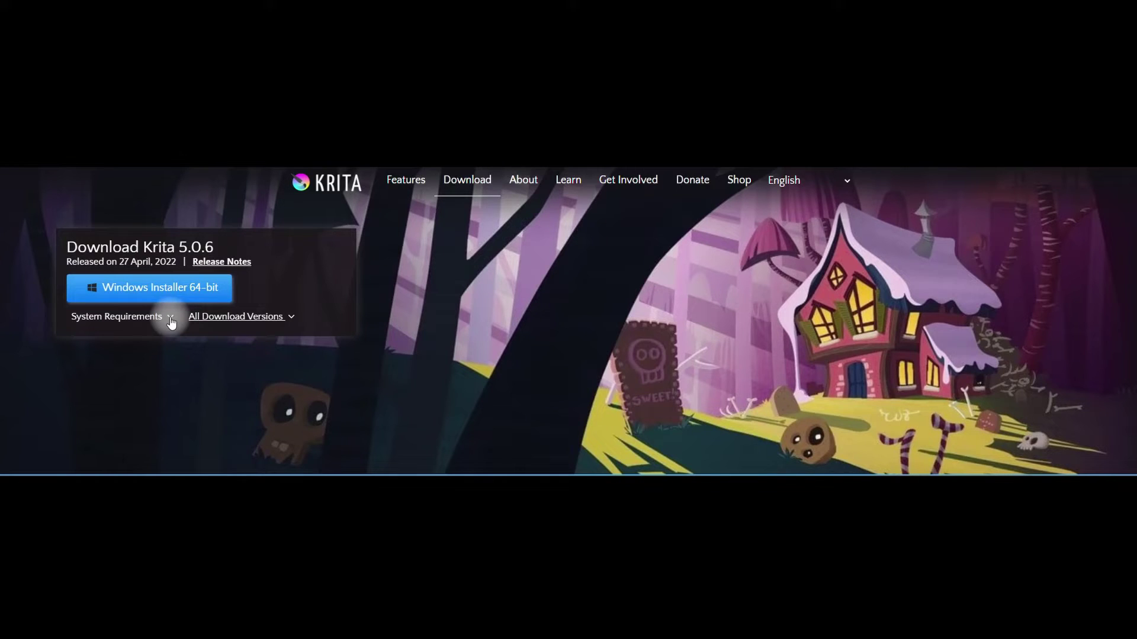
click(291, 318)
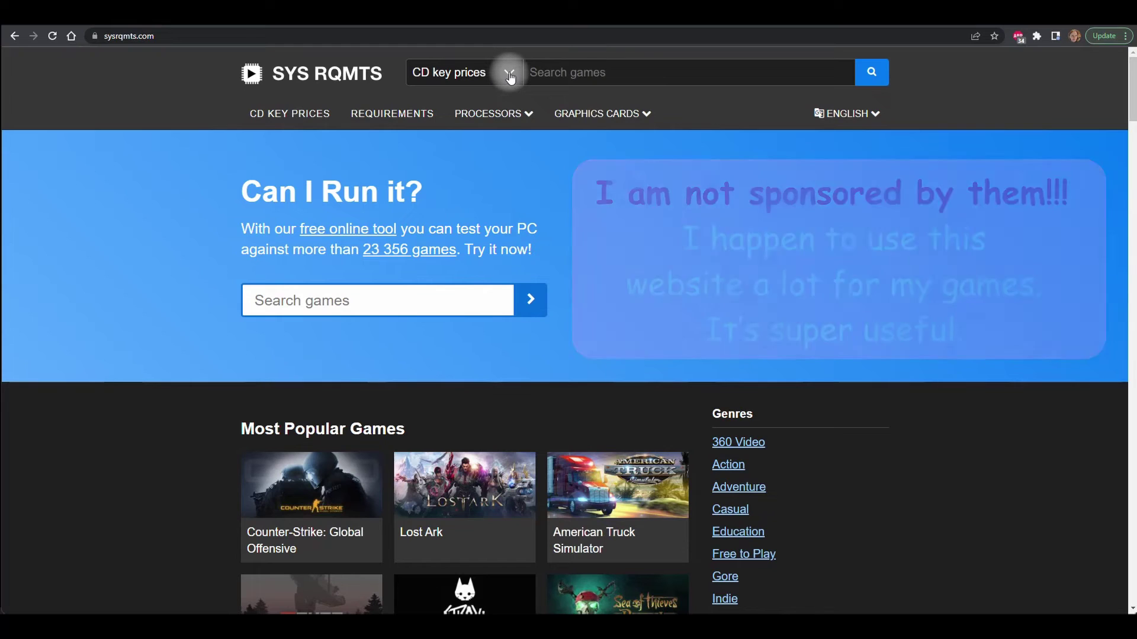
Switch the SYS RQMTS search to Requirements and search for 'KRITA'
click(509, 75)
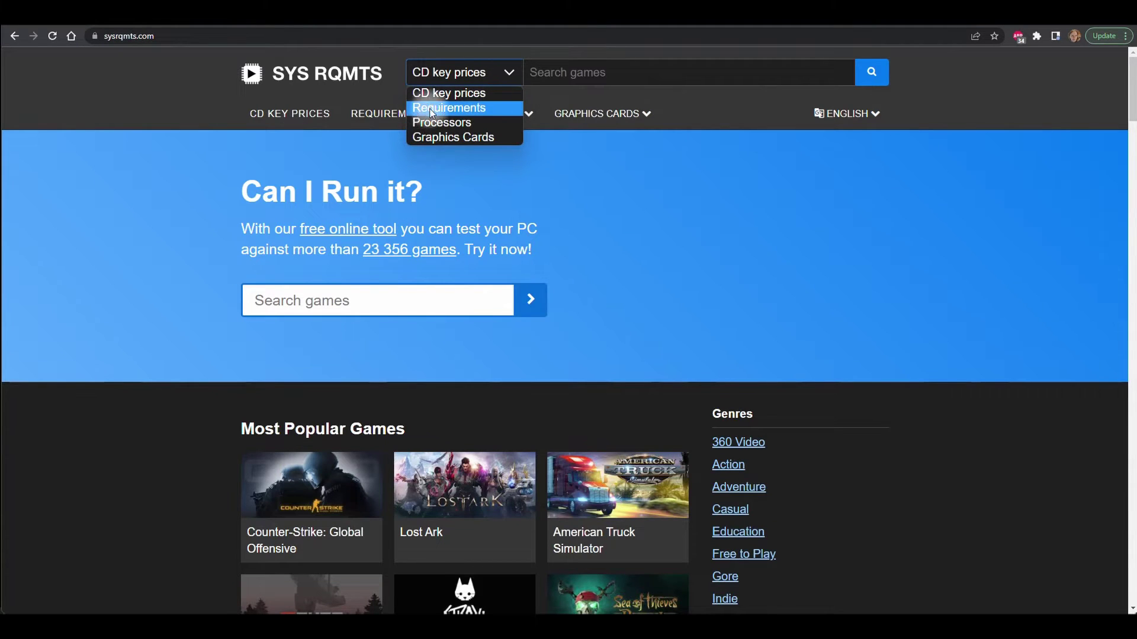
click(485, 109)
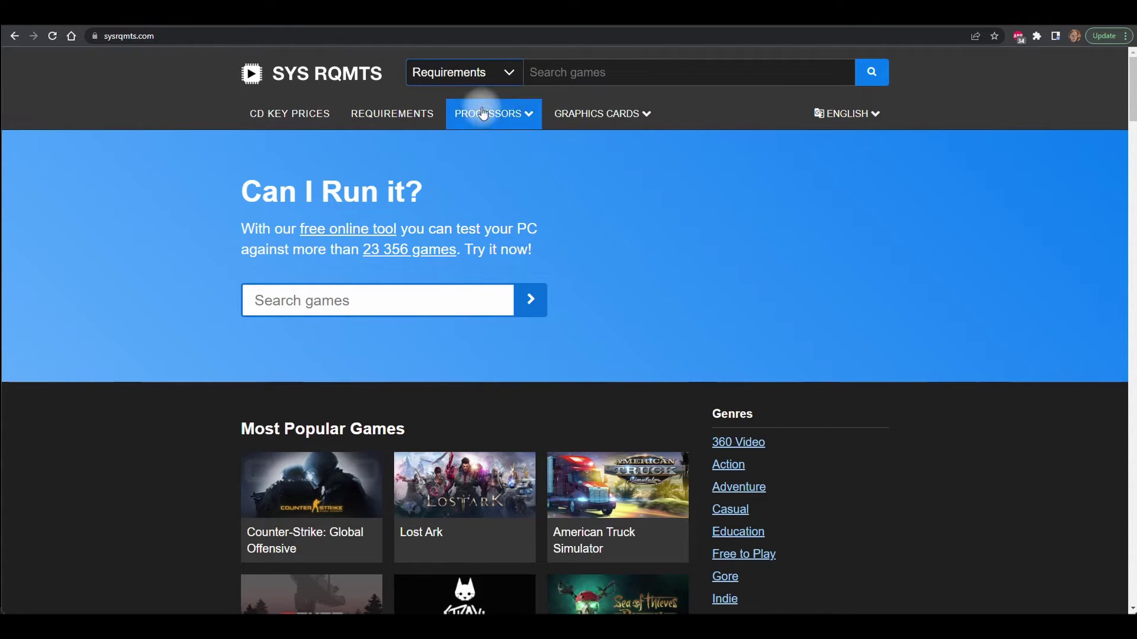
click(539, 73)
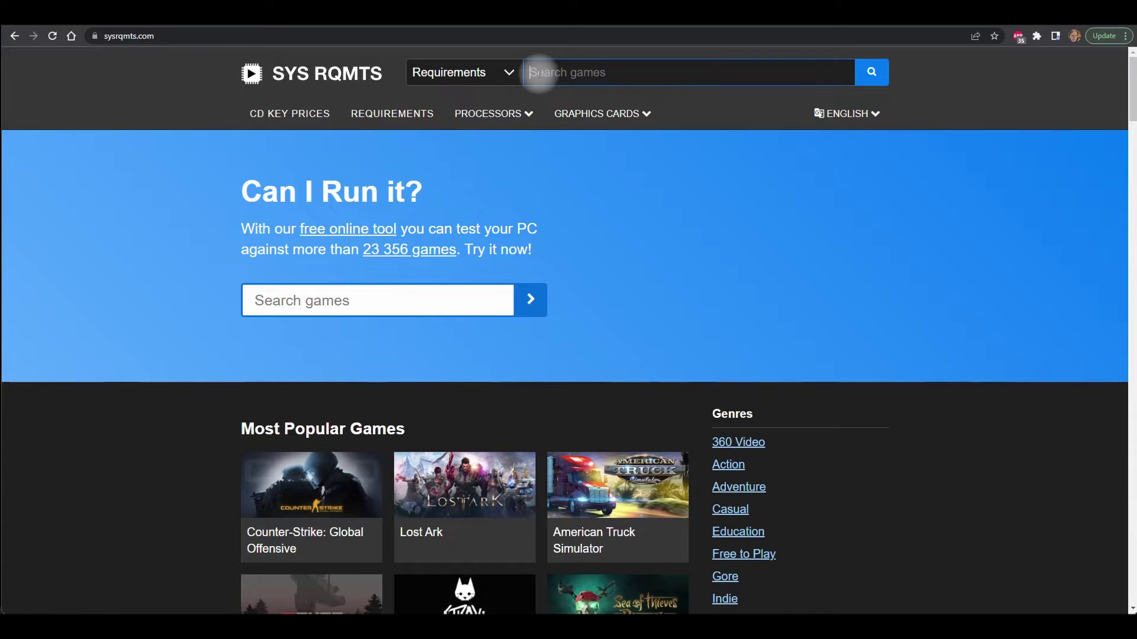
text(KRITA)
click(871, 73)
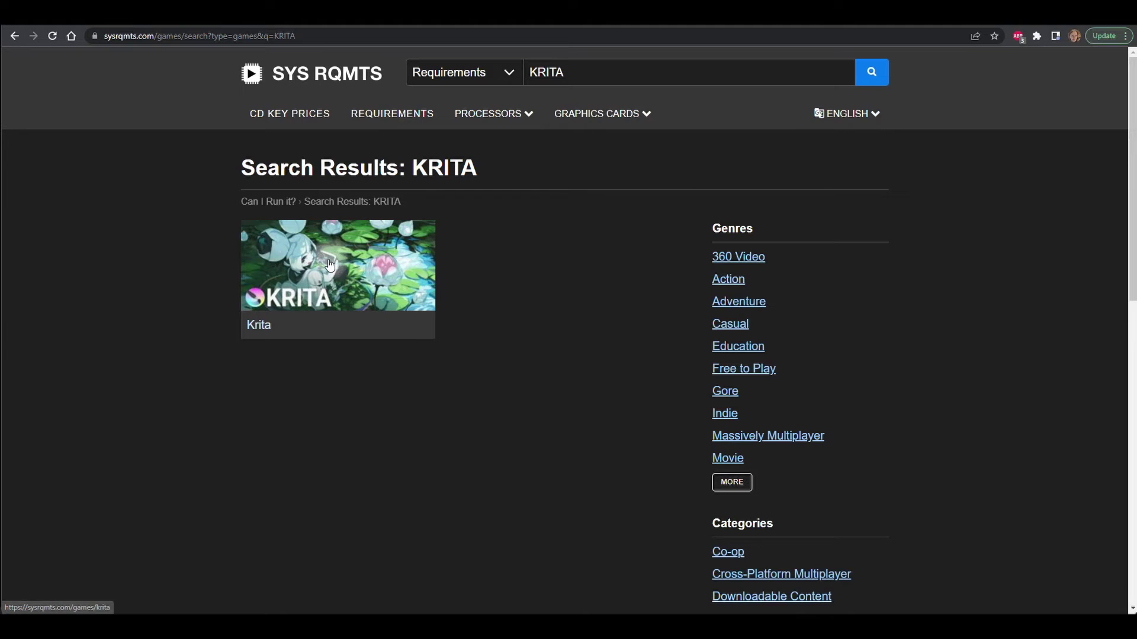
Open the Krita result and briefly show and hide the CPU-finding help
click(397, 254)
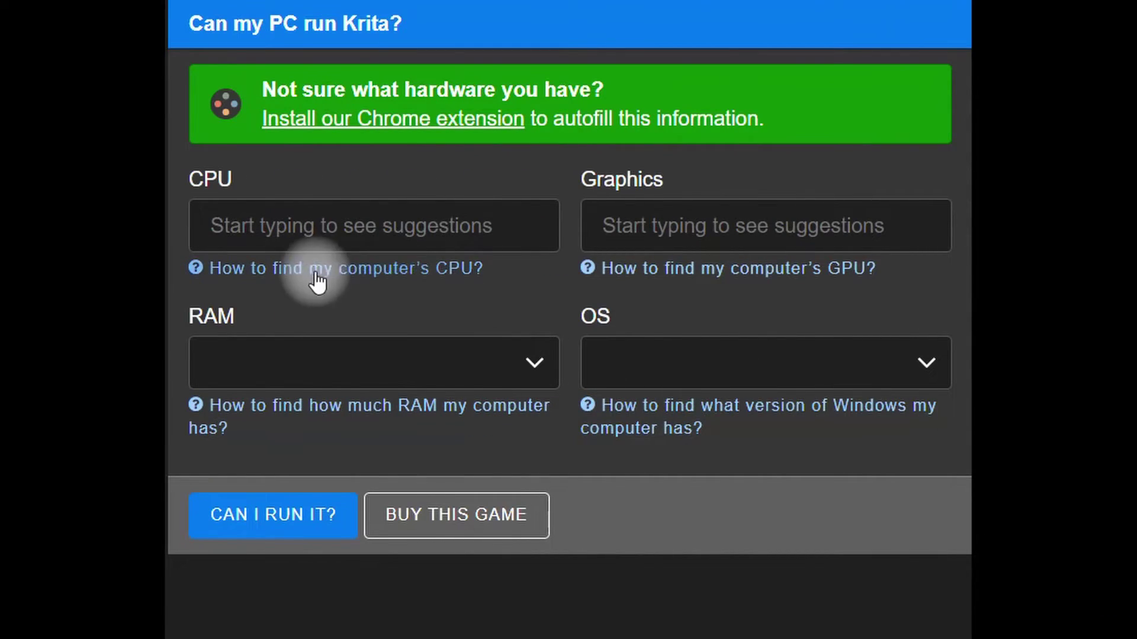
click(423, 276)
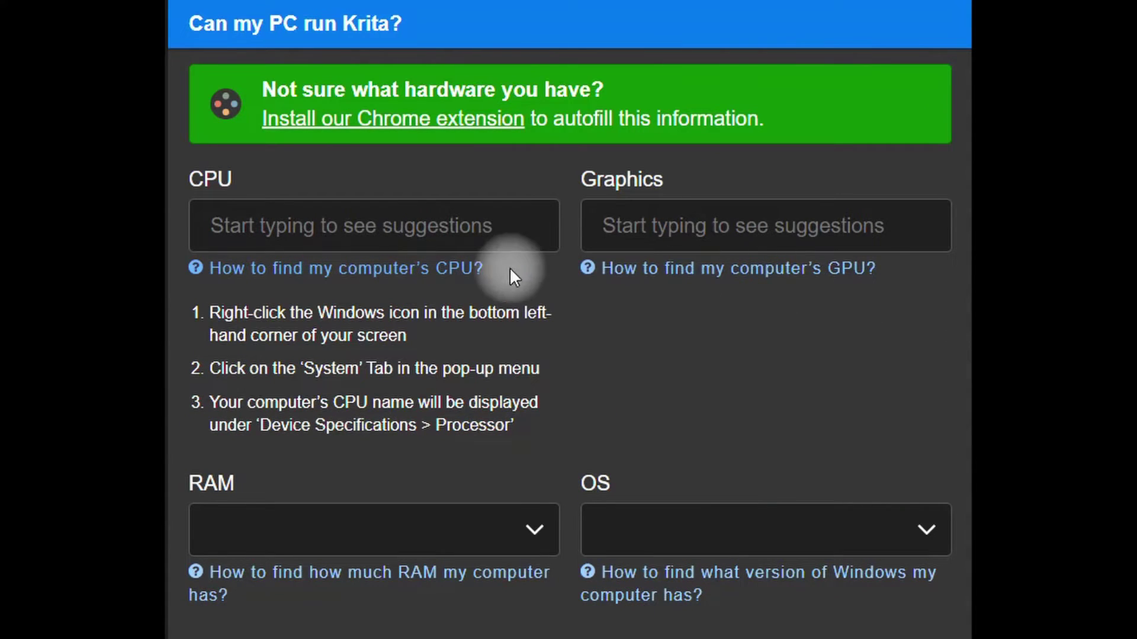
click(420, 269)
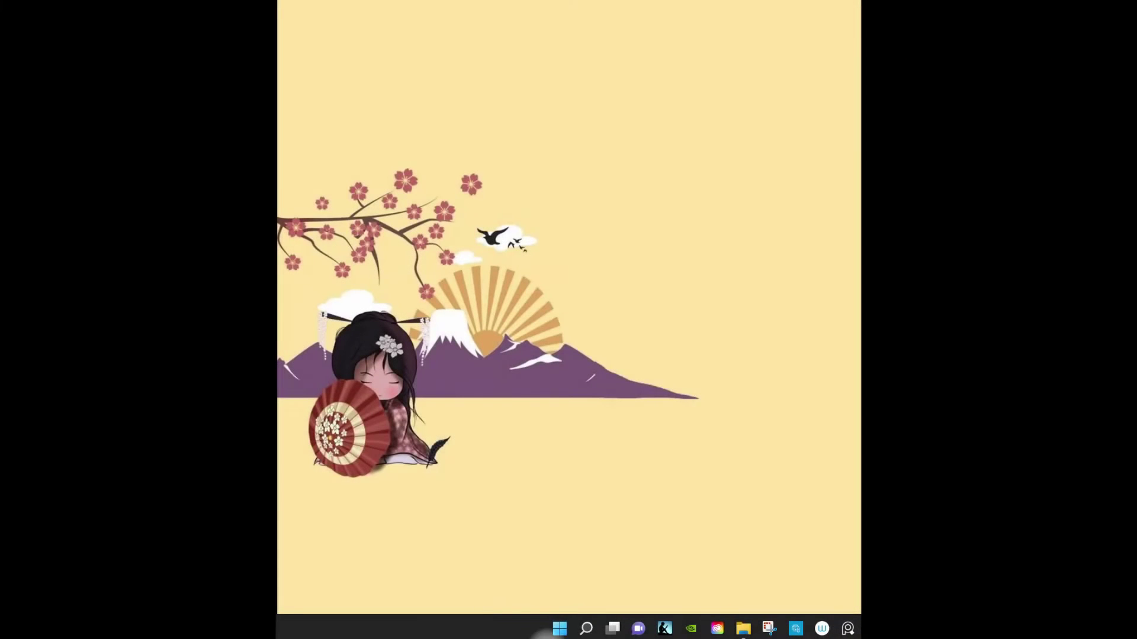
Open the Windows About page showing the i9-9900K, 32.0 GB RAM and Windows 11 Home
right_click(561, 629)
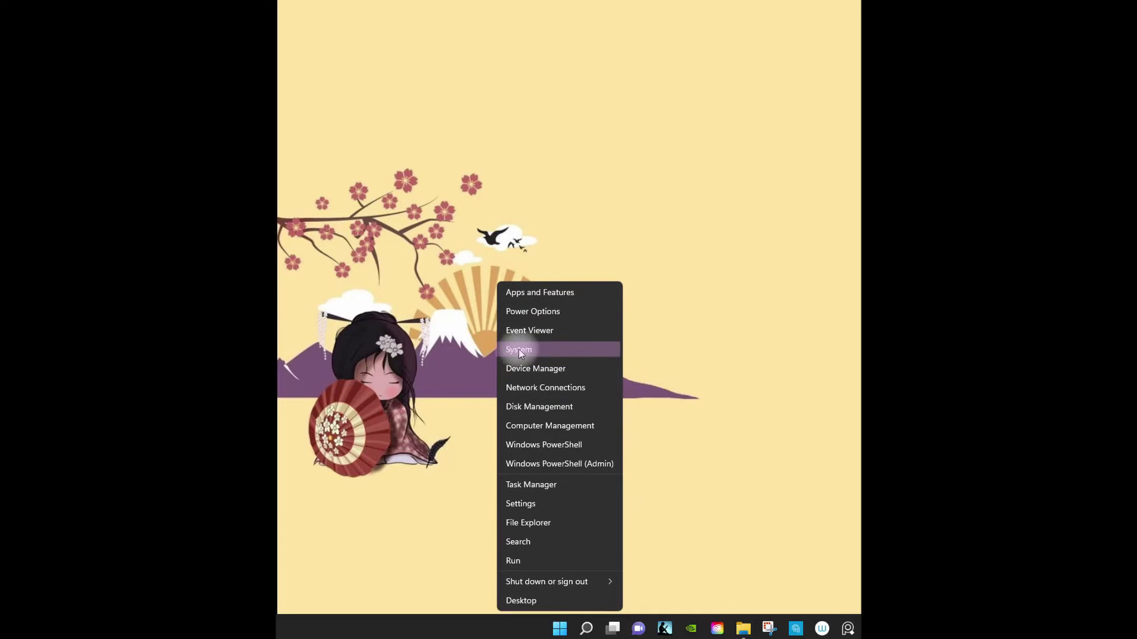
click(531, 351)
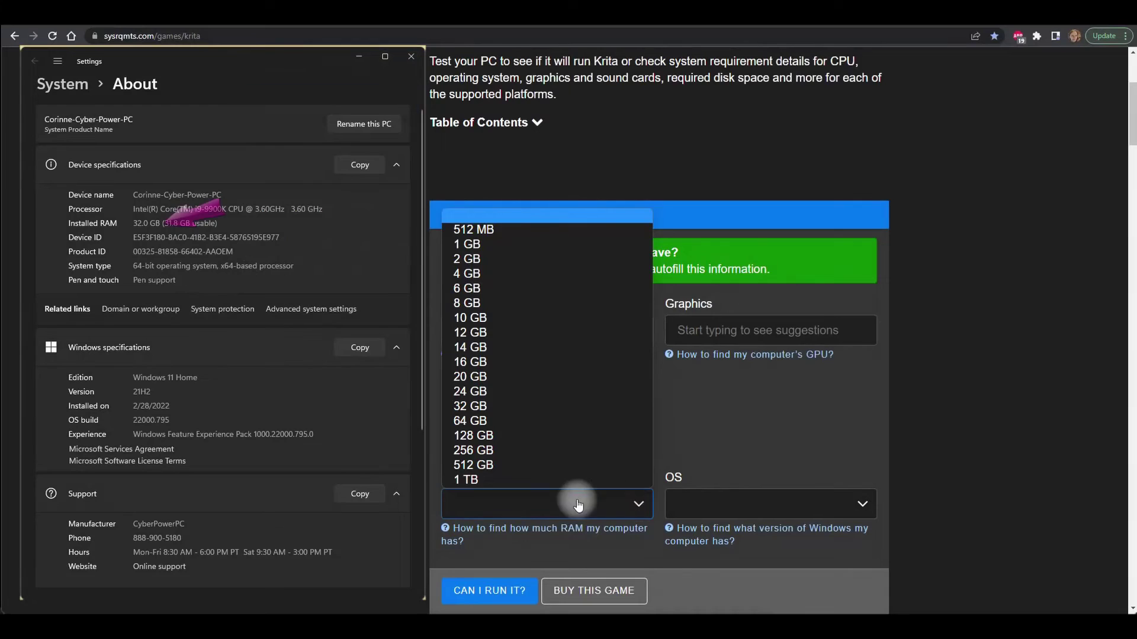
Set the RAM to 32 GB and the OS to Windows 11 64bit
click(481, 408)
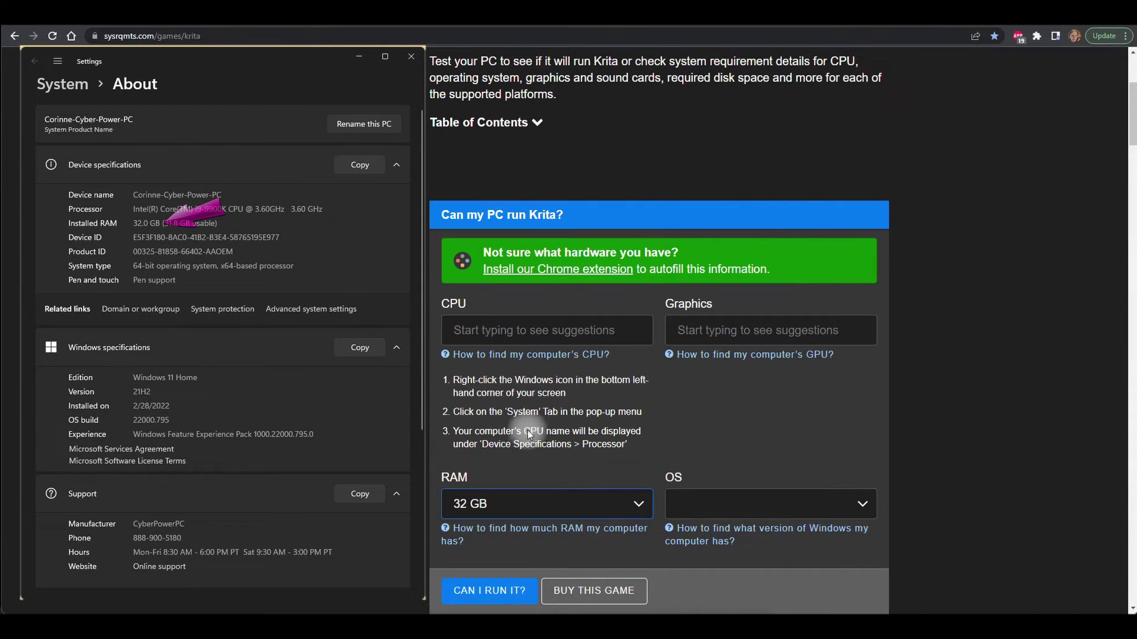
click(865, 507)
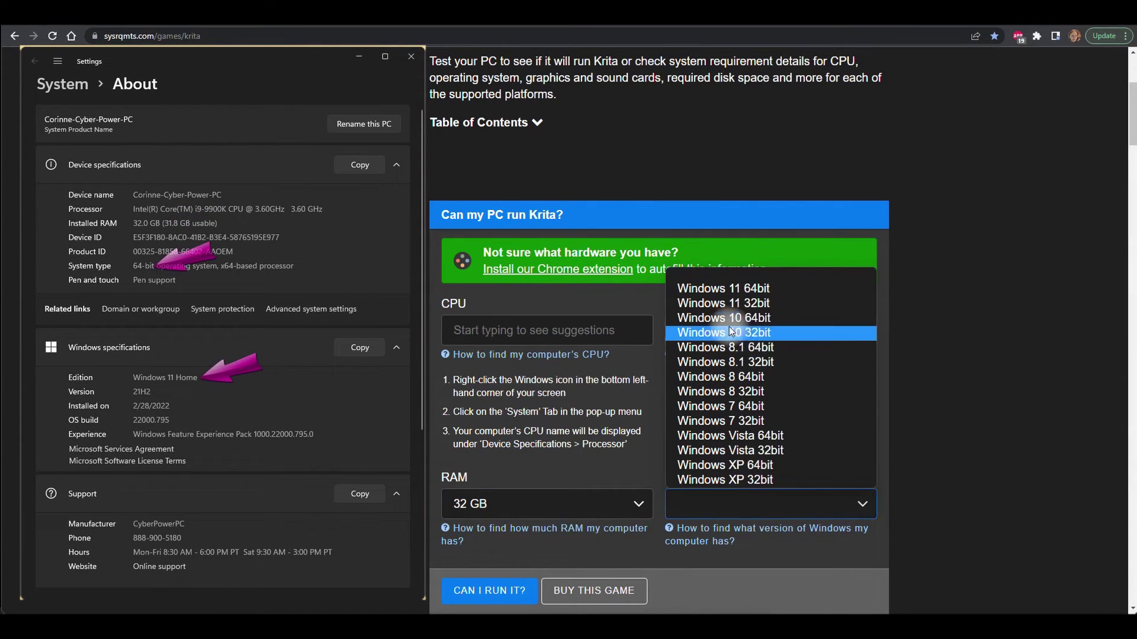
click(749, 289)
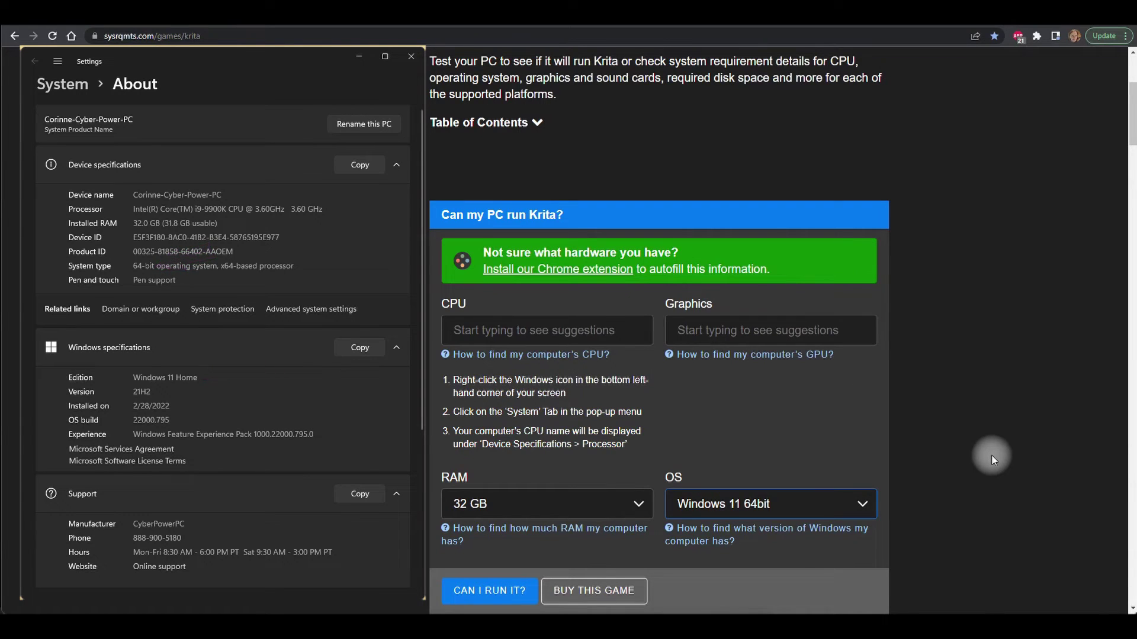
Enter the CPU as INTEL Core i9-9900K @ 3.60GHz from the suggestions
click(468, 331)
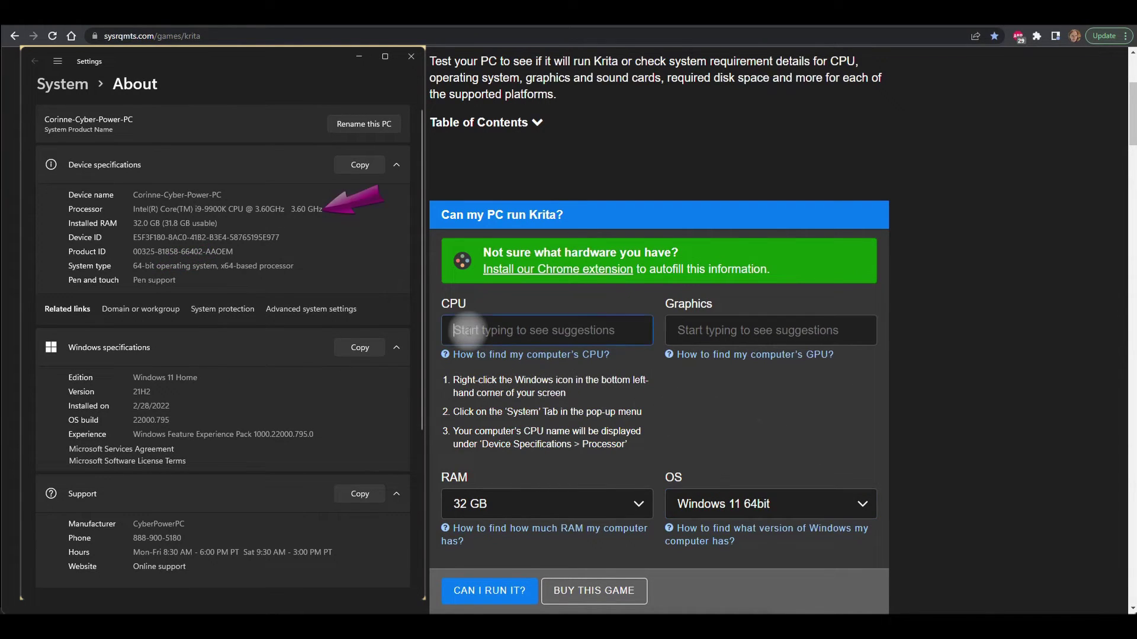
text(INTEL COR)
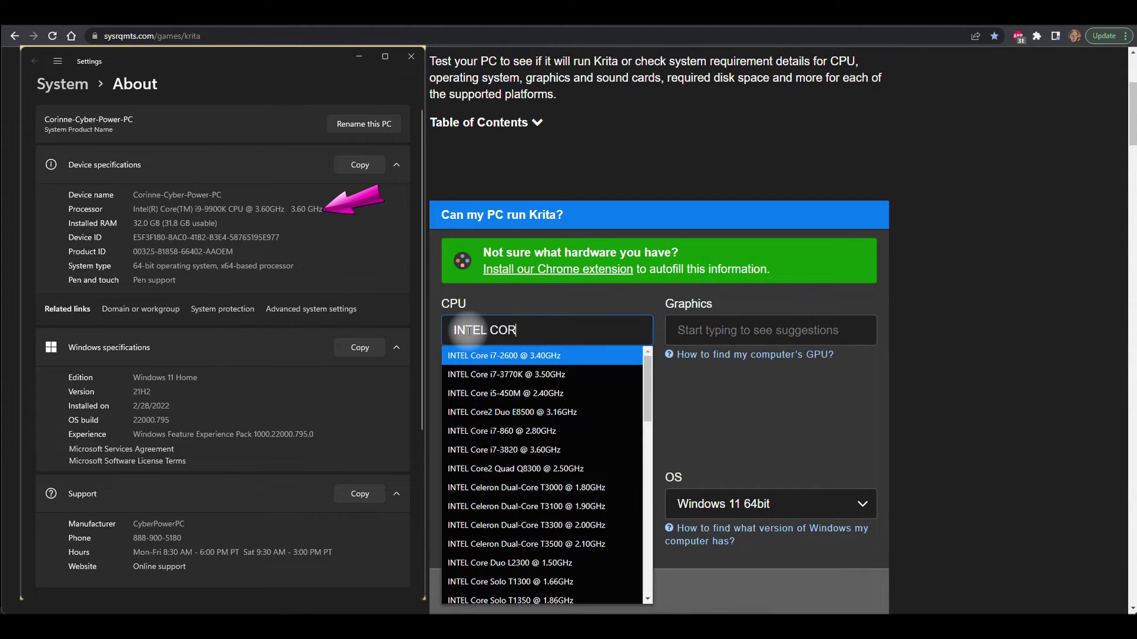
text(E I9)
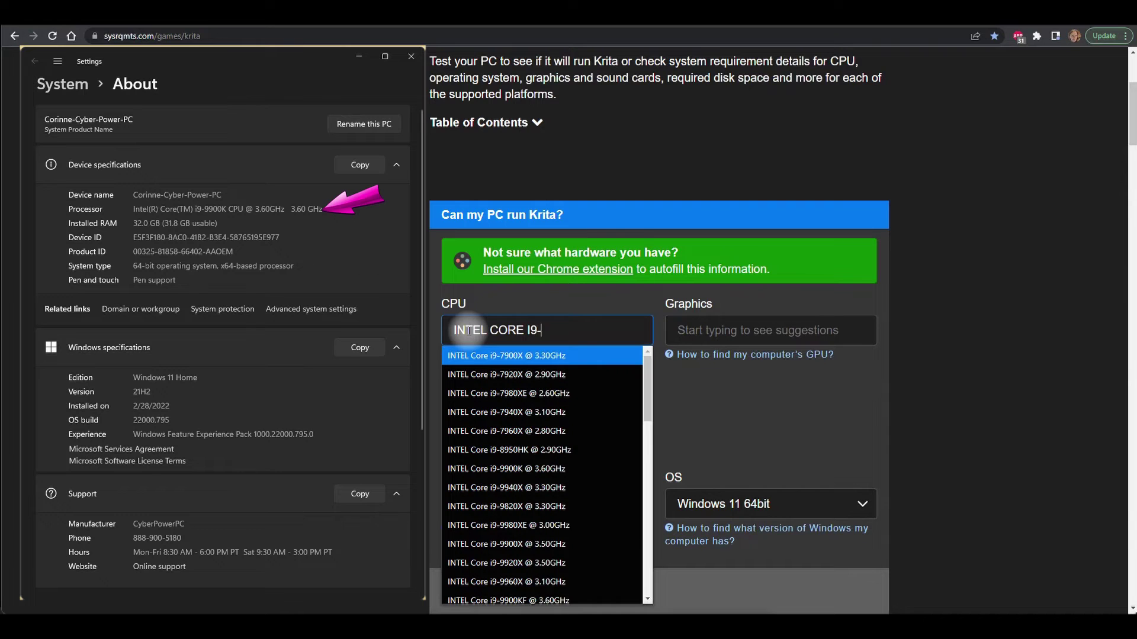
text(-9900)
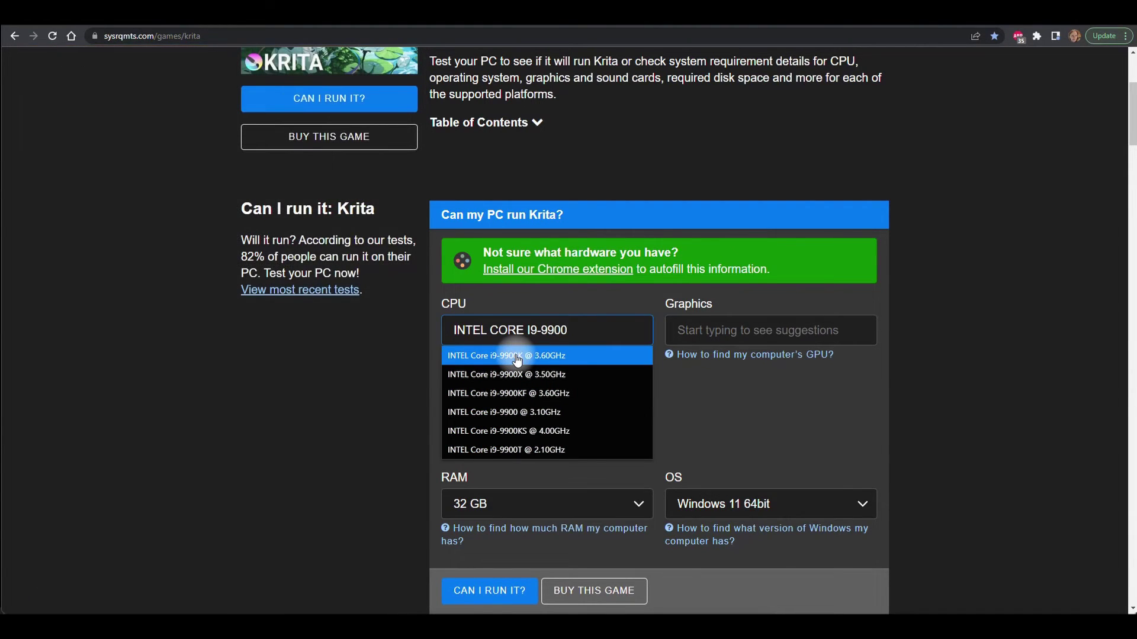
click(516, 357)
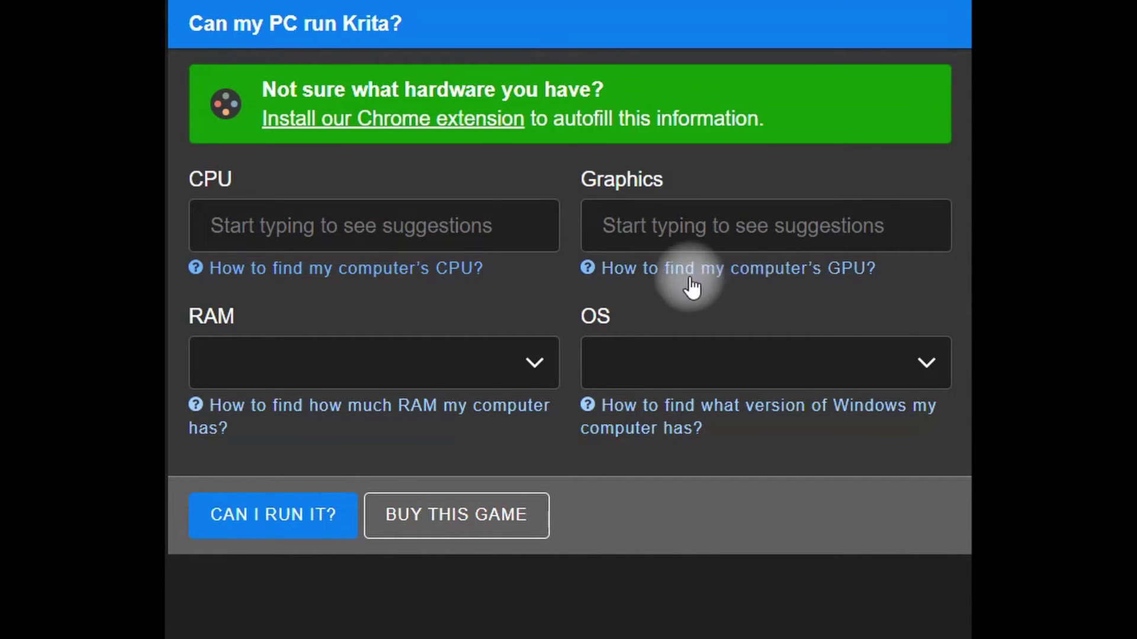
Check the GPU help, then expand Display adapters in Device Manager to find the RTX 2080 SUPER
click(871, 278)
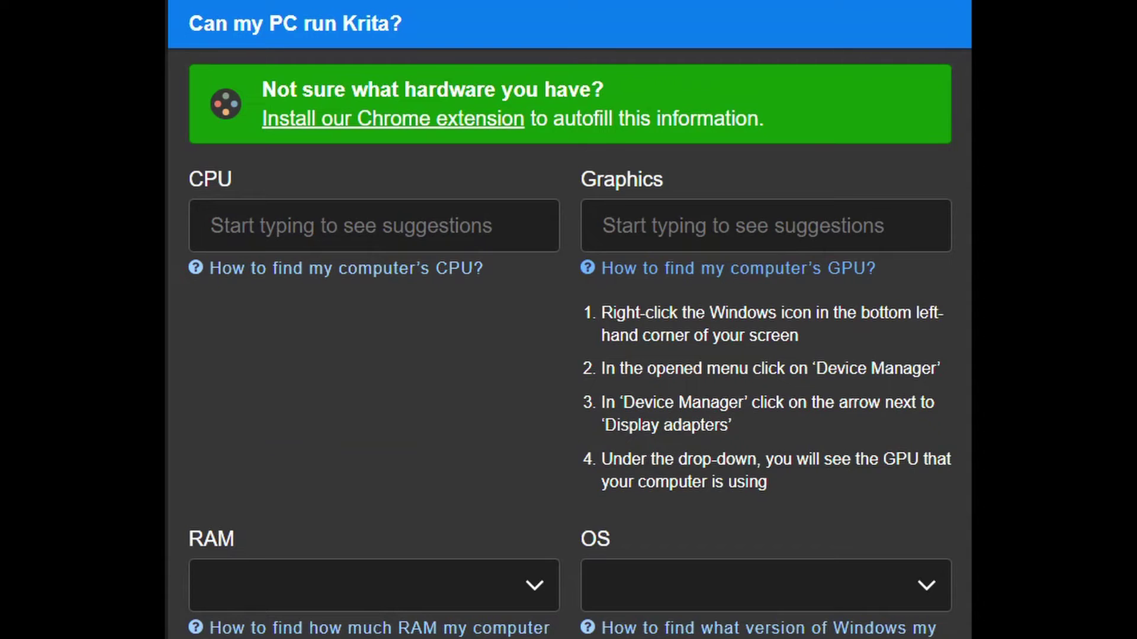
click(769, 271)
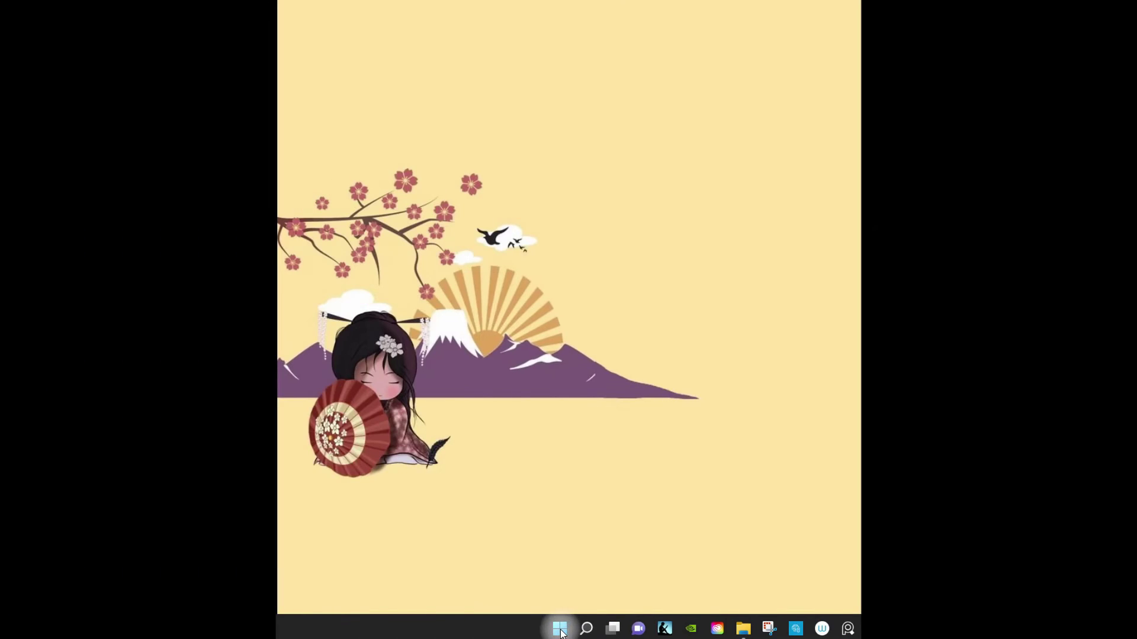
right_click(560, 629)
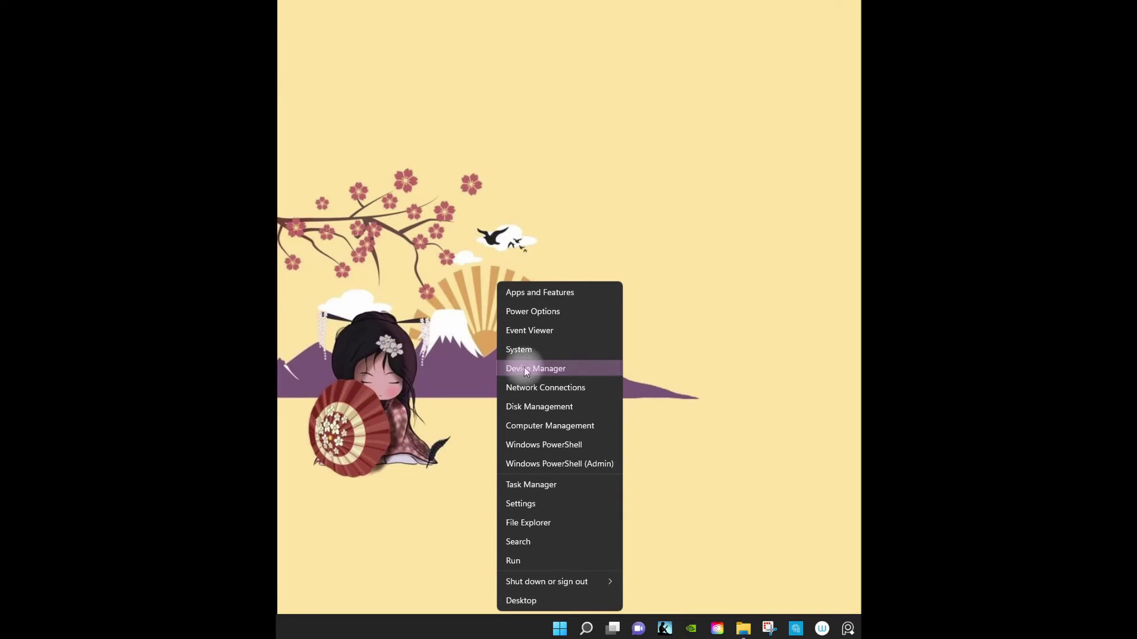
click(557, 369)
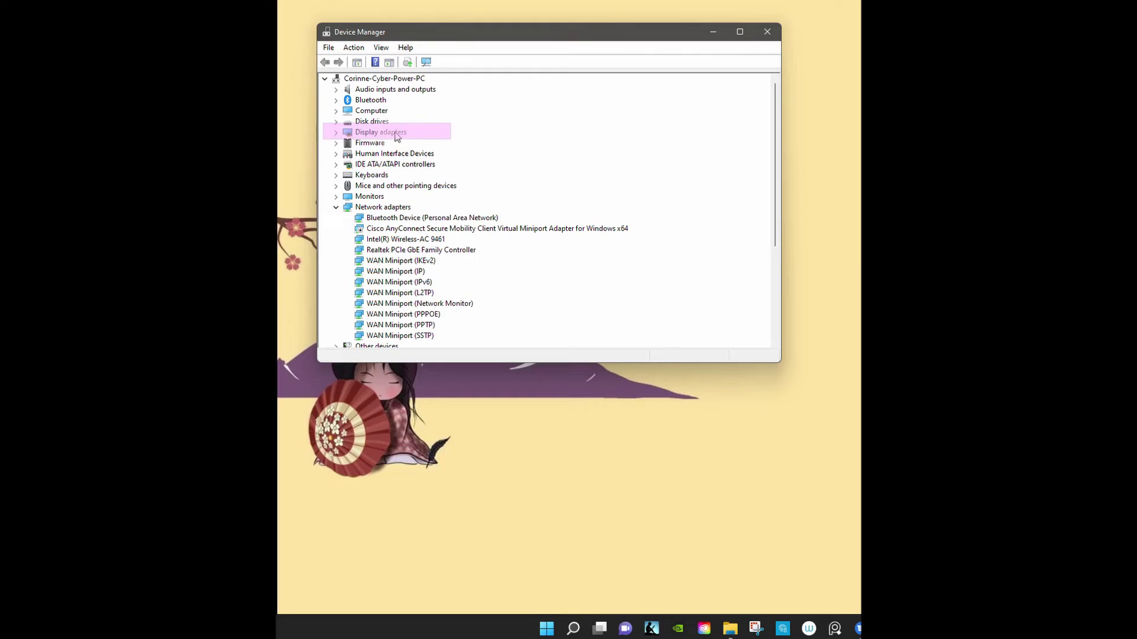
click(336, 134)
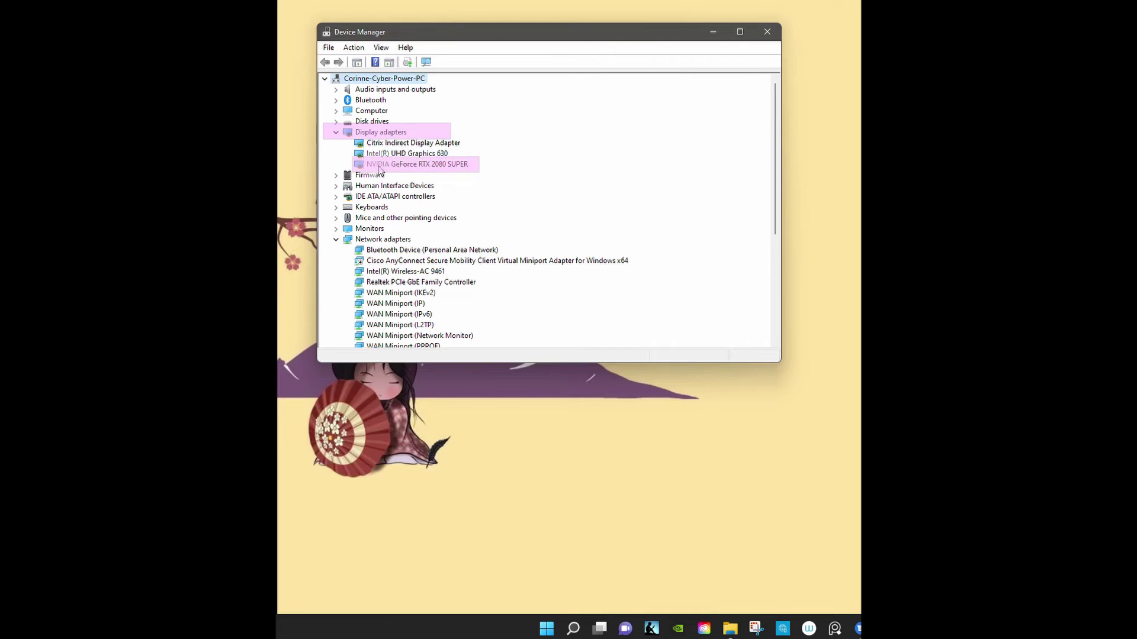
Enter NVIDIA GeForce RTX 2080 SUPER as the graphics card and run the Krita check
click(767, 33)
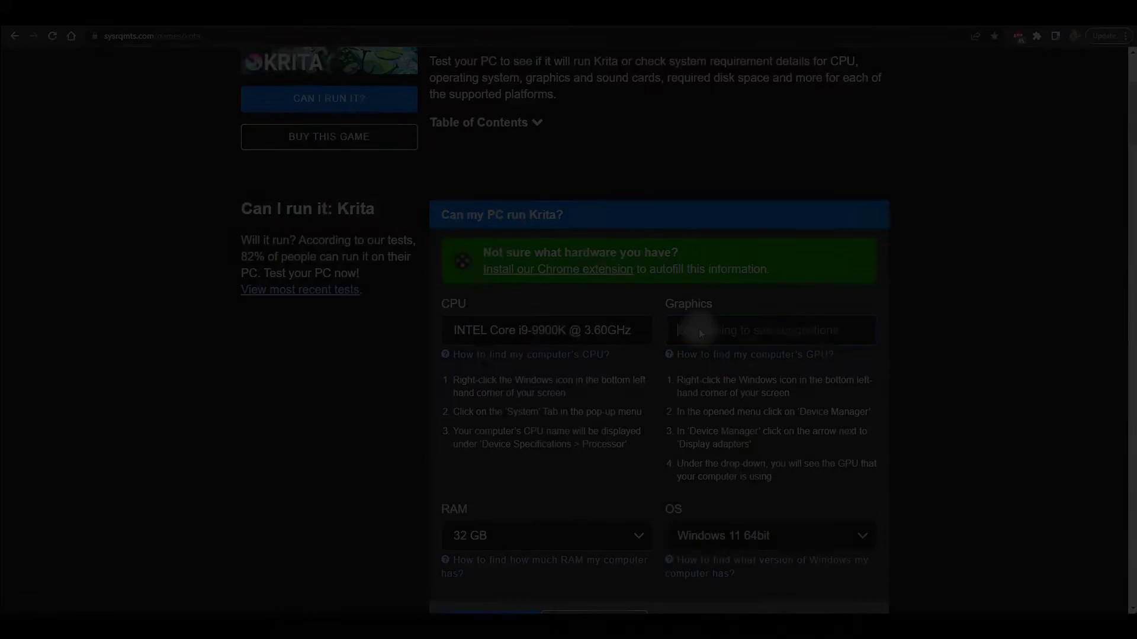
text(NVIDIA)
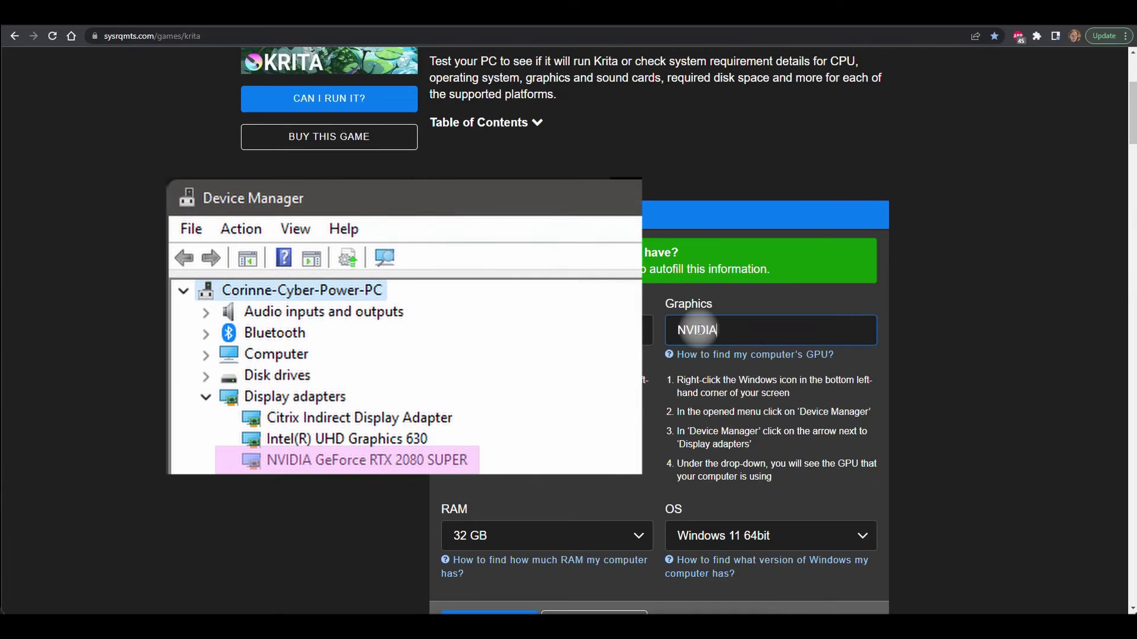
text( GE FORCE RTX 2080)
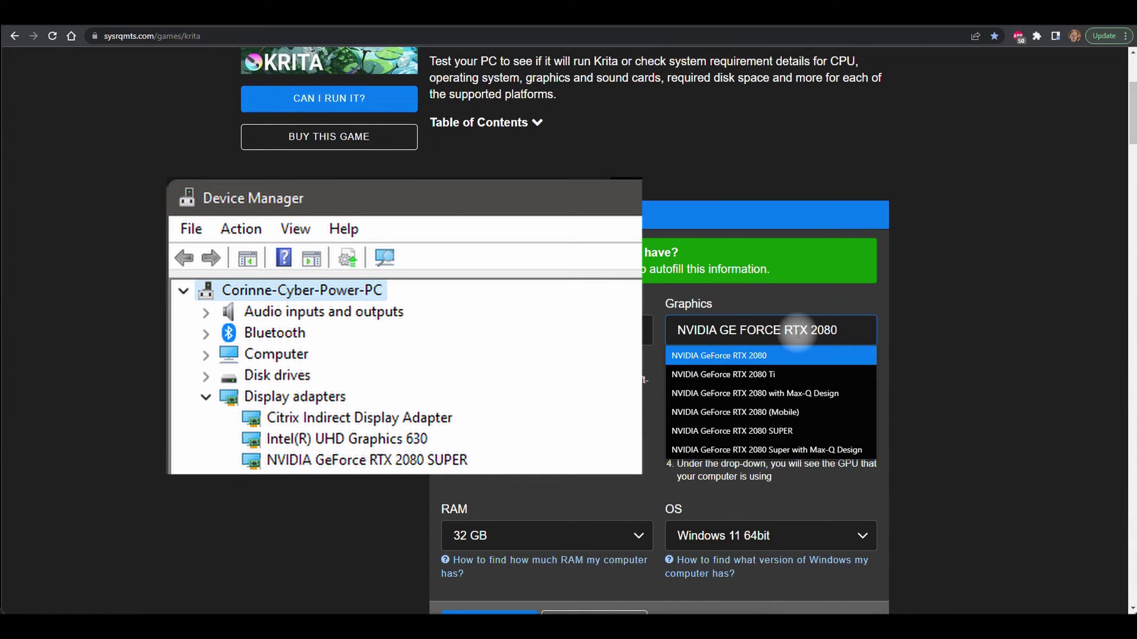
click(817, 429)
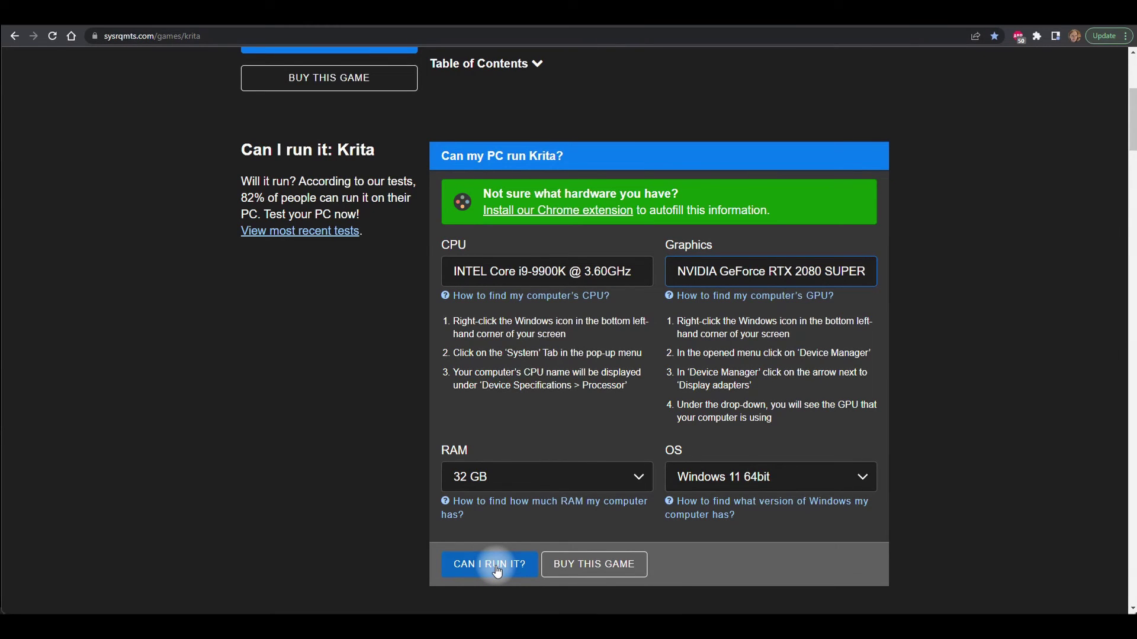
click(497, 571)
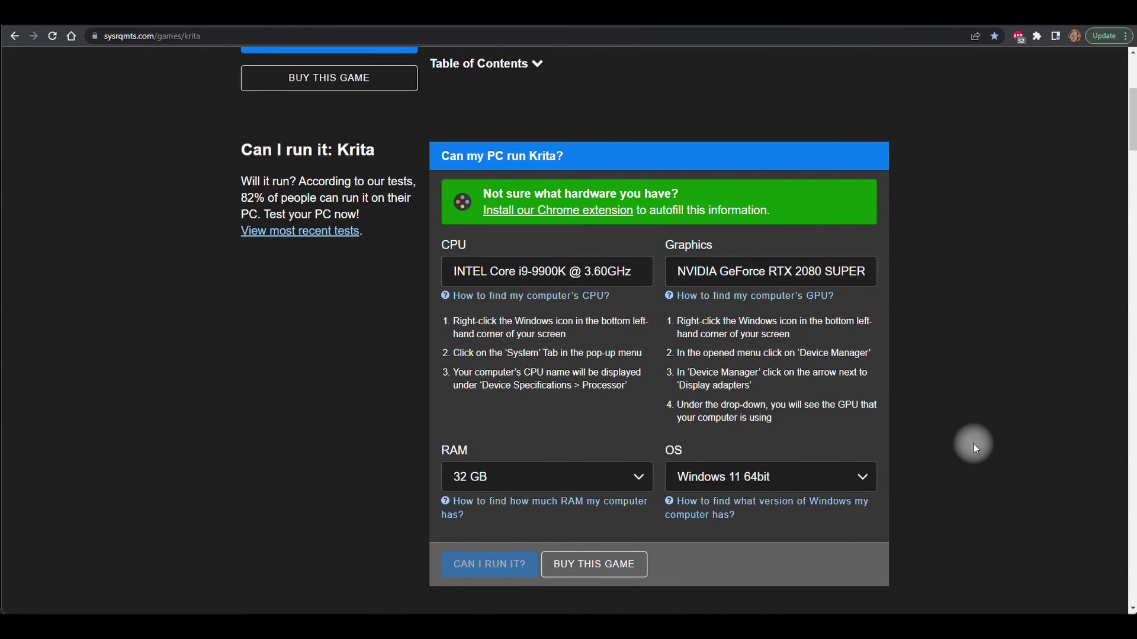